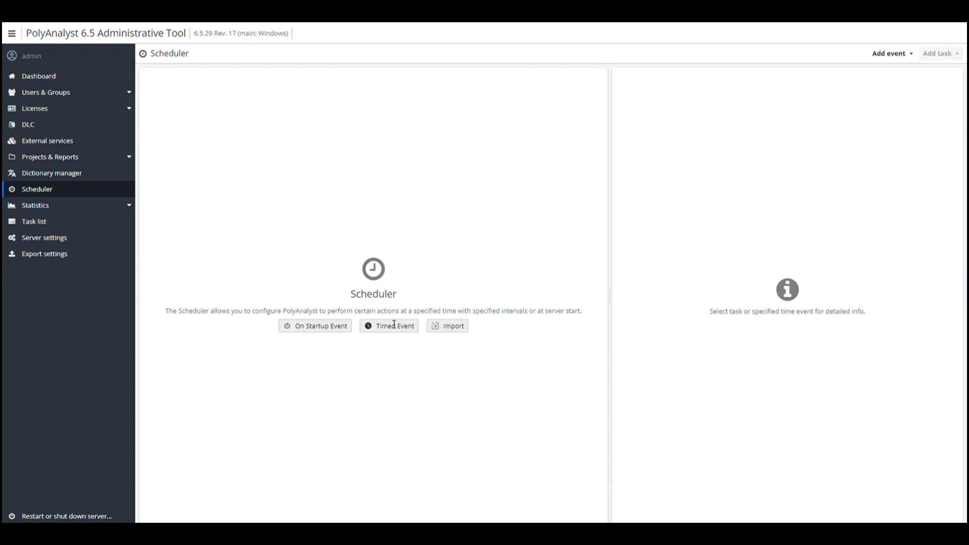
Add SrvStartEvent and a TimeEvent recurring daily from 16:44:59 on 8/21/2024
left_click(337, 326)
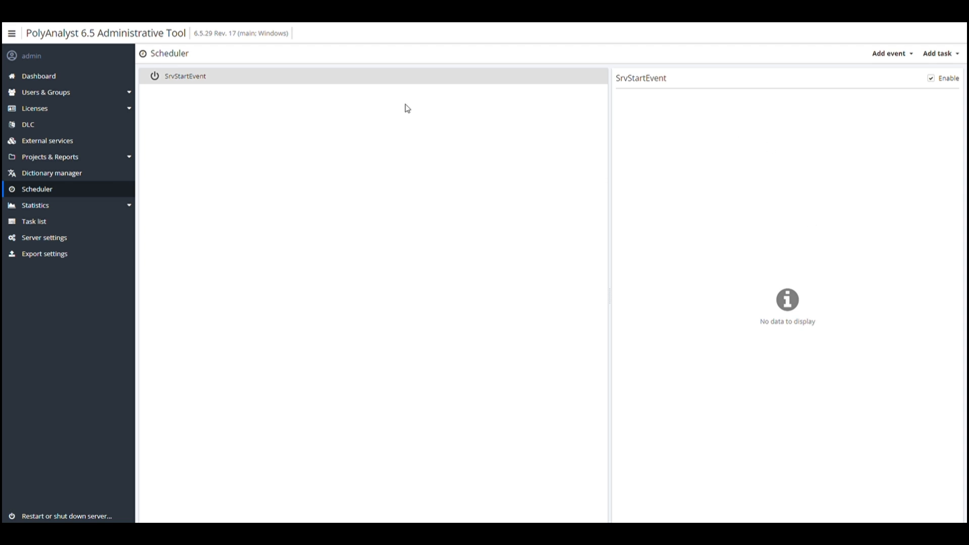
right_click(232, 112)
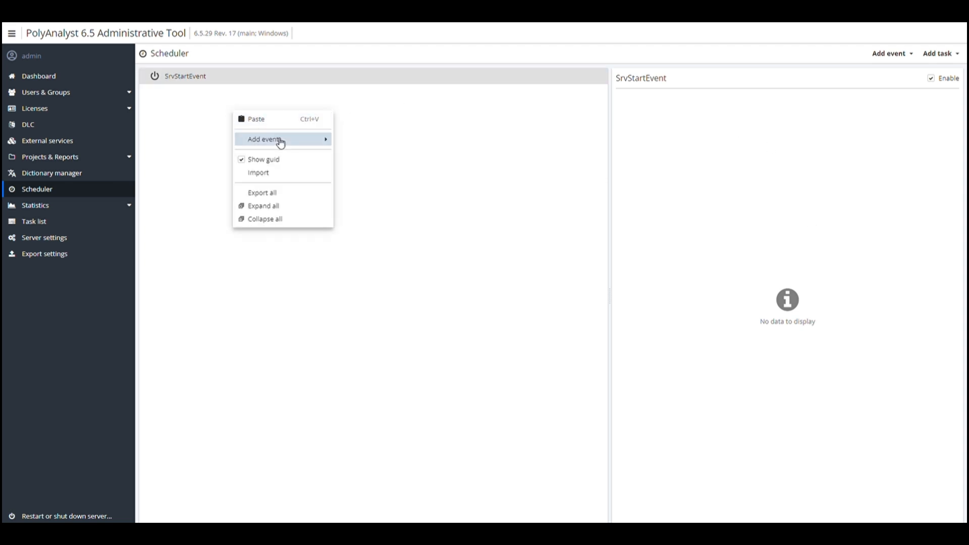
mouse_move(281, 144)
left_click(376, 144)
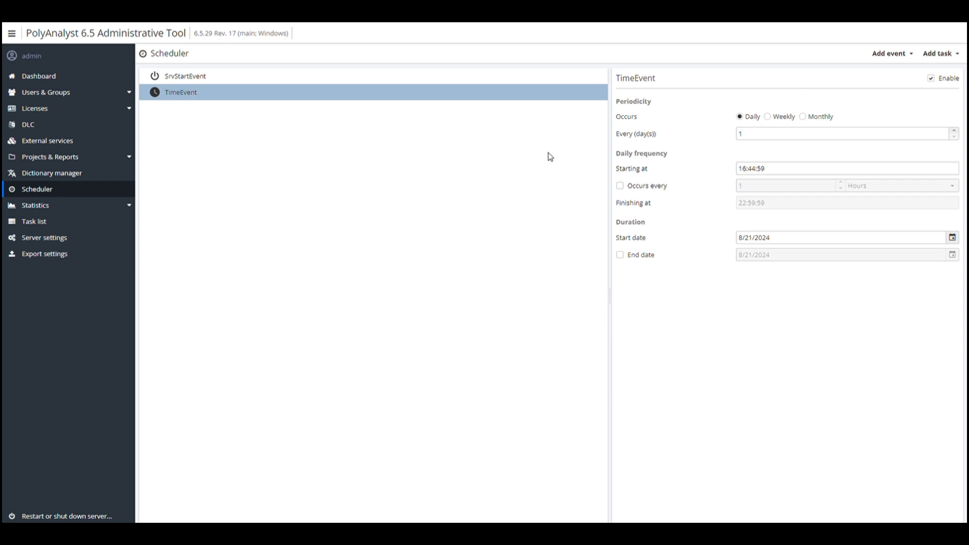
left_click(751, 122)
double_click(757, 133)
type("3")
left_click(753, 125)
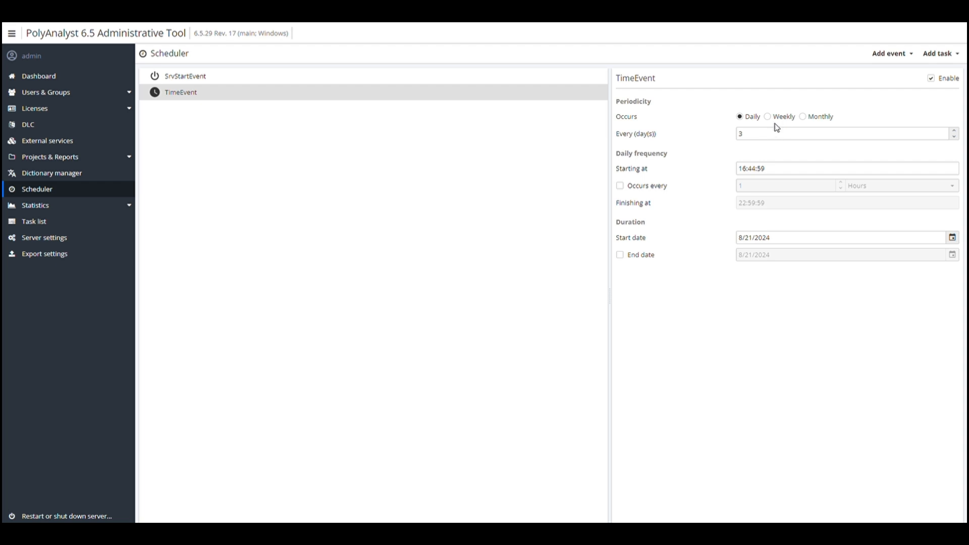
left_click(767, 137)
type("3")
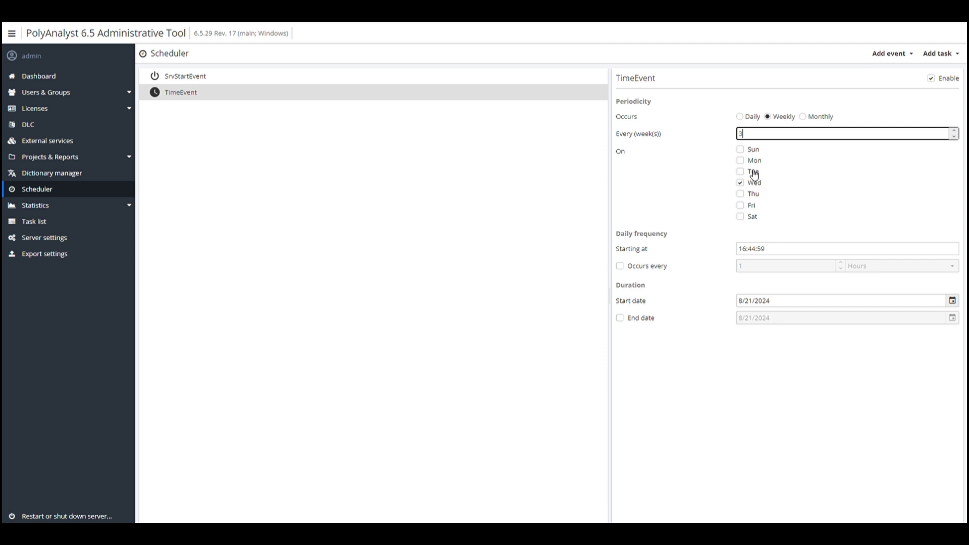
left_click(744, 172)
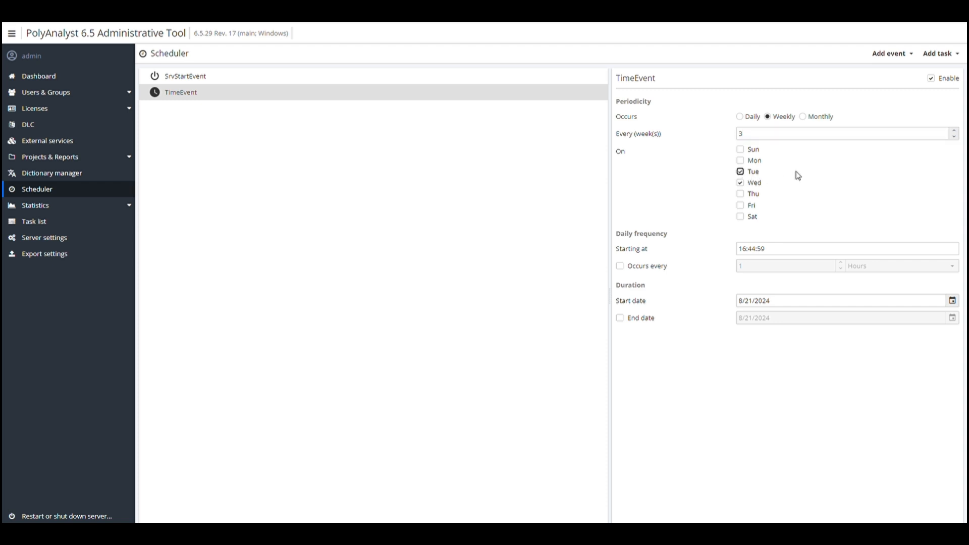
left_click(825, 117)
left_click(754, 135)
type("2")
left_click(641, 169)
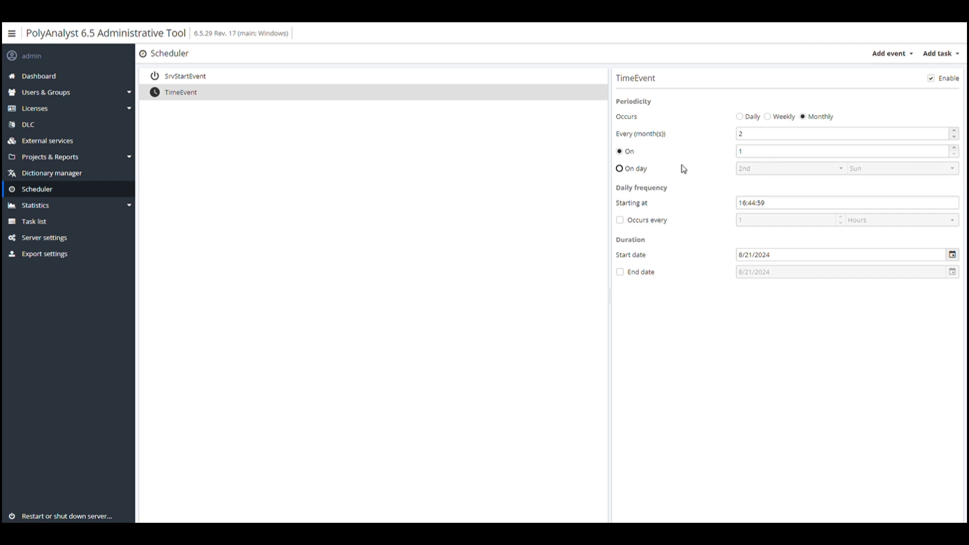
left_click(786, 169)
left_click(787, 170)
left_click(878, 170)
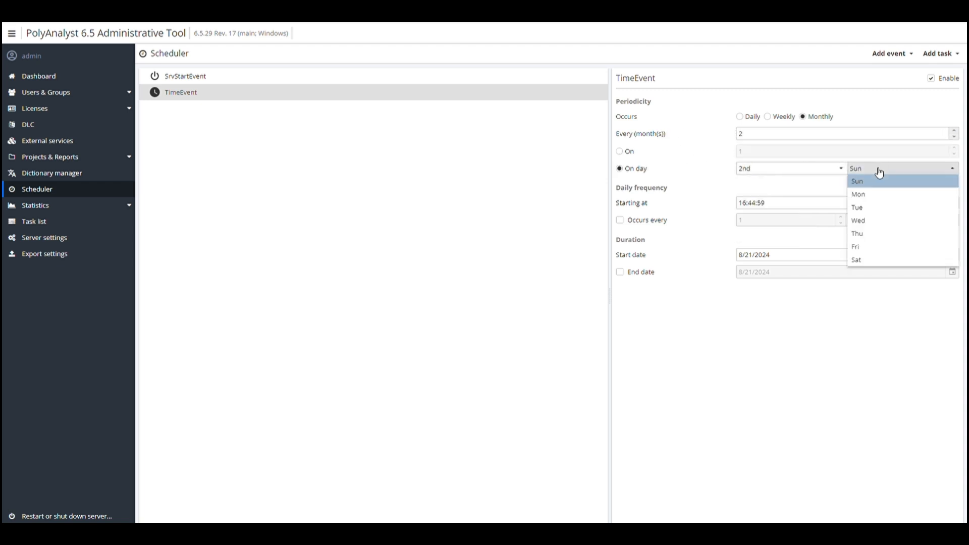
left_click(879, 170)
left_click(752, 118)
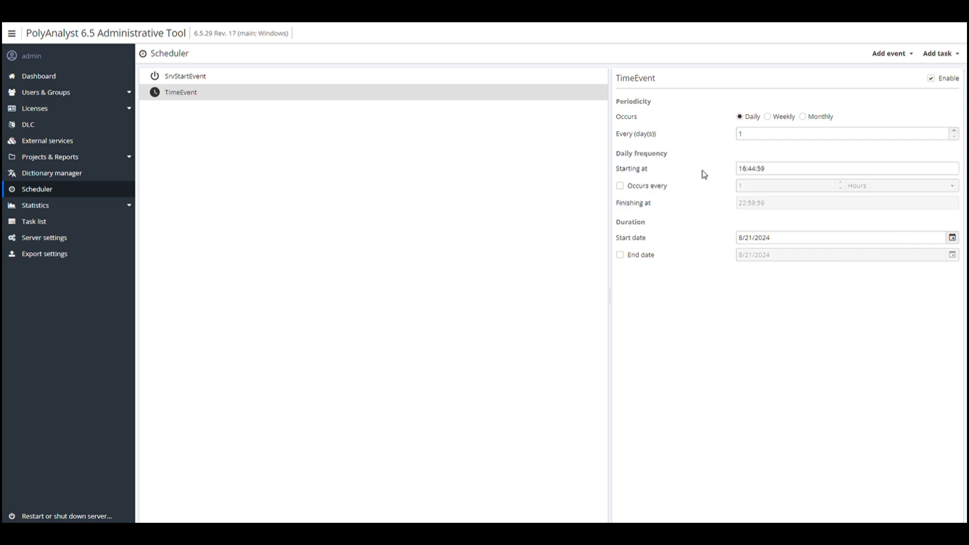
Make TimeEvent repeat every 3 minutes throughout the day
left_click(758, 170)
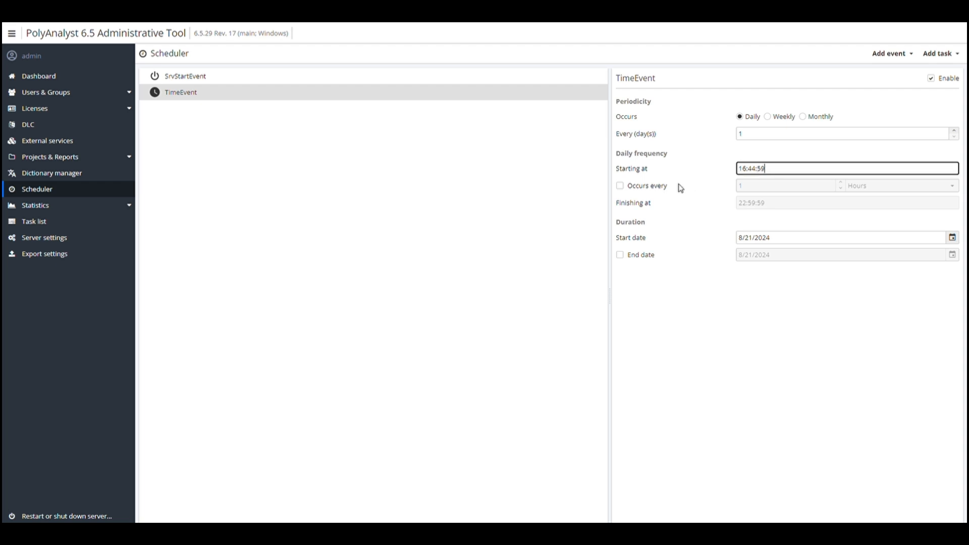
left_click(662, 186)
double_click(840, 182)
left_click(862, 187)
left_click(861, 200)
left_click(782, 207)
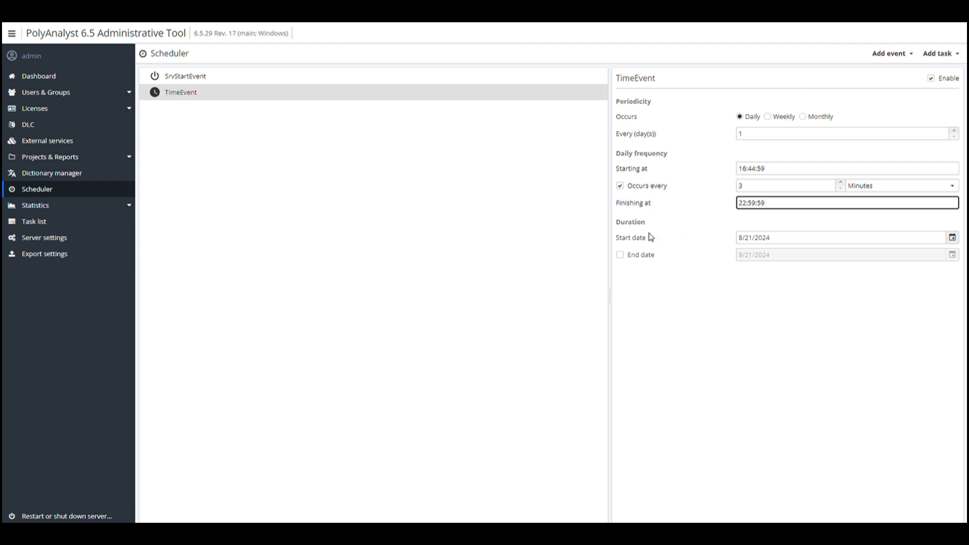
Set TimeEvent's start date to 8/23/2024 and end date to 8/29/2024
left_click(952, 238)
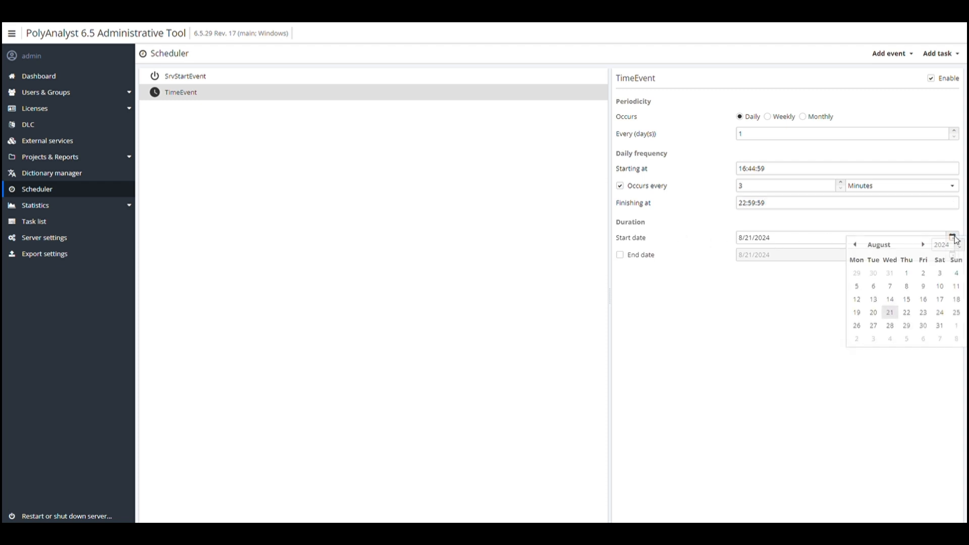
left_click(919, 311)
left_click(648, 256)
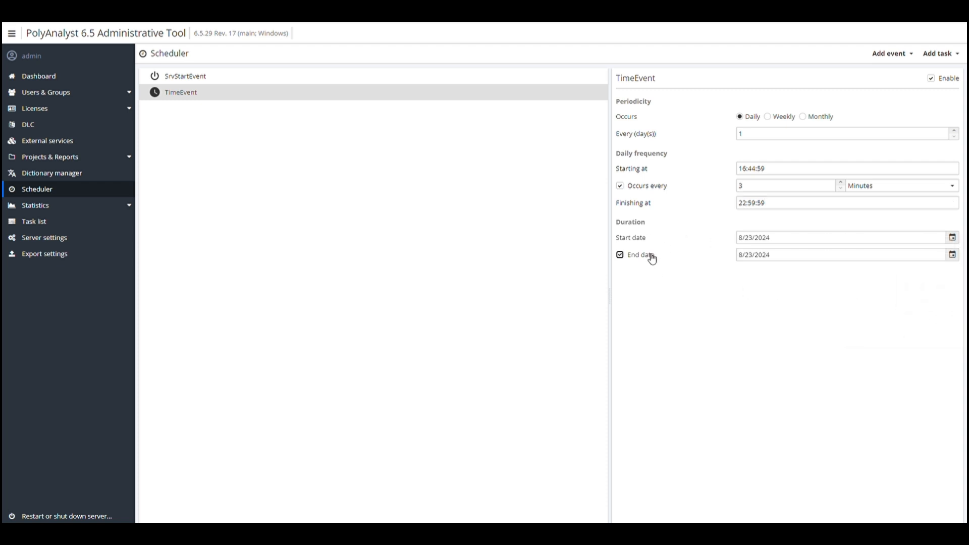
left_click(952, 254)
left_click(901, 342)
left_click(422, 154)
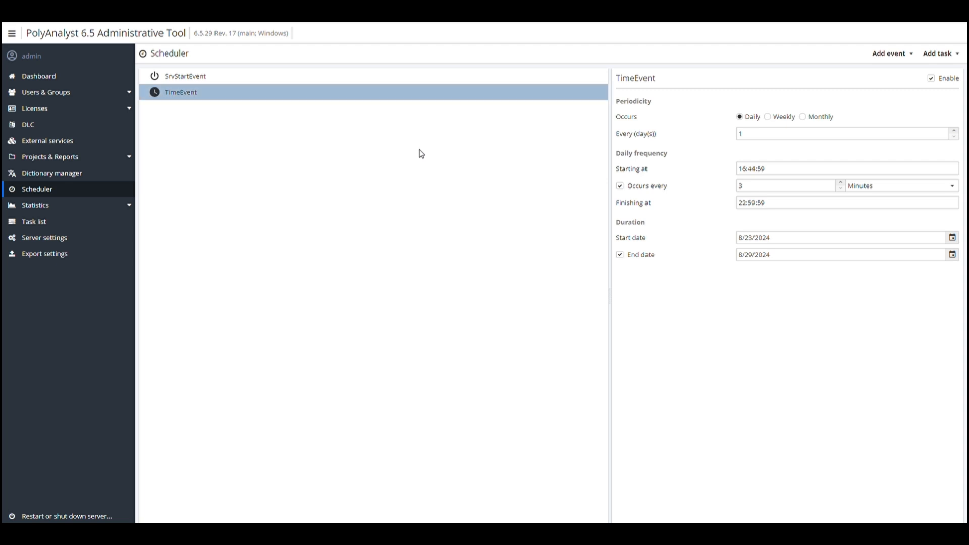
Add a project execution task to TimeEvent that runs Project 1
right_click(212, 98)
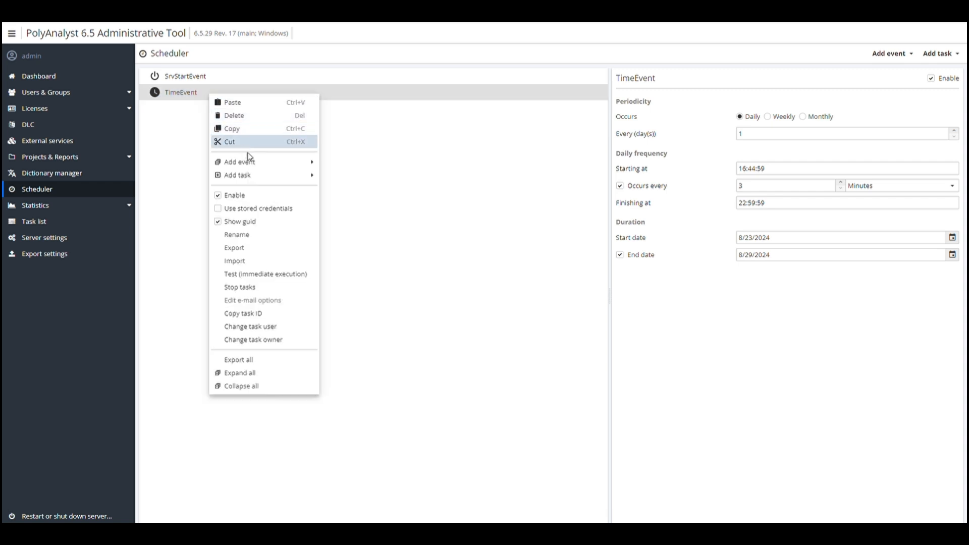
mouse_move(271, 182)
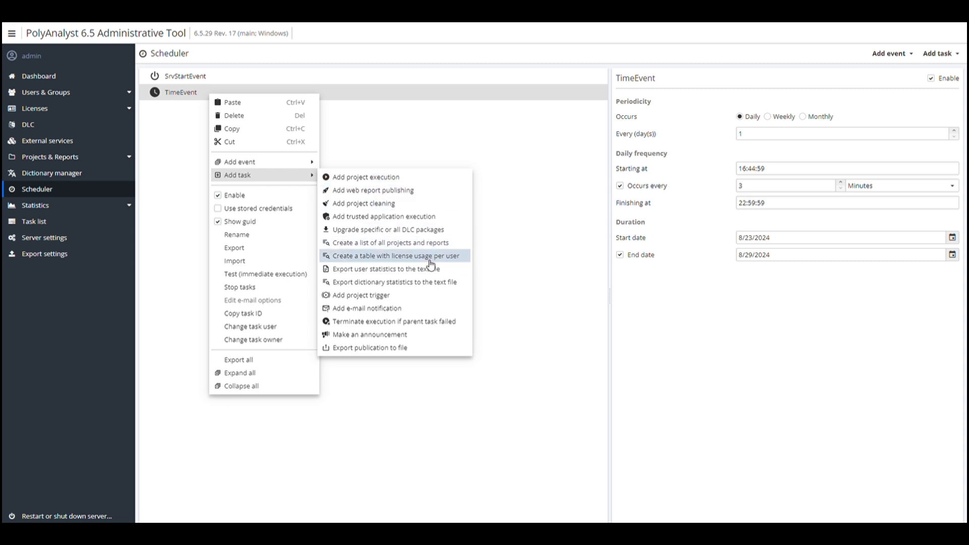
left_click(431, 182)
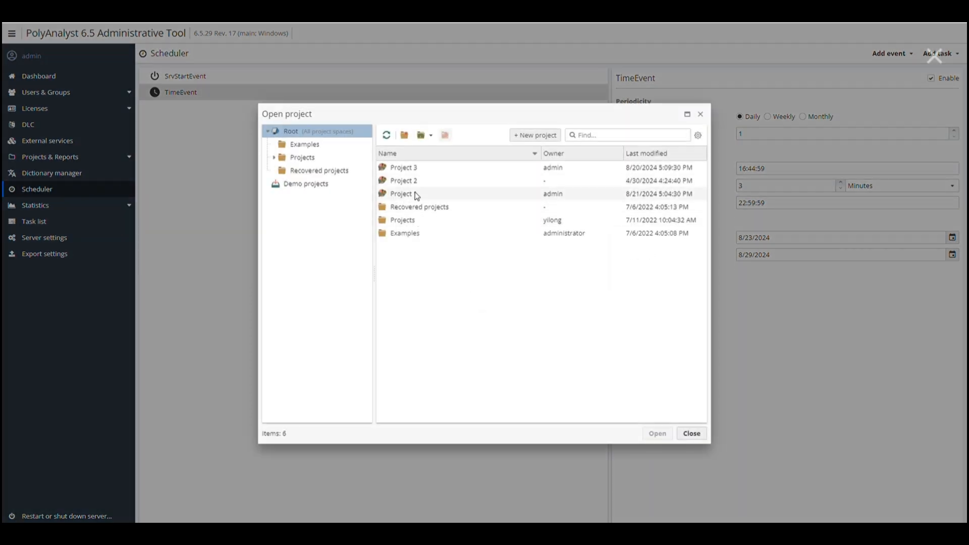
double_click(415, 195)
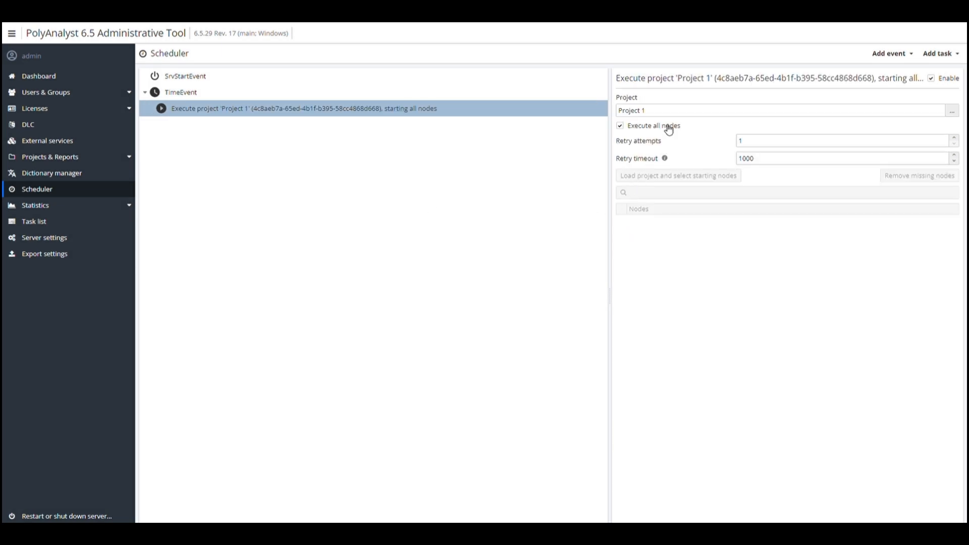
Start execution only from Cancer_Data.csv and CarData.csv, with 3 retry attempts
left_click(650, 130)
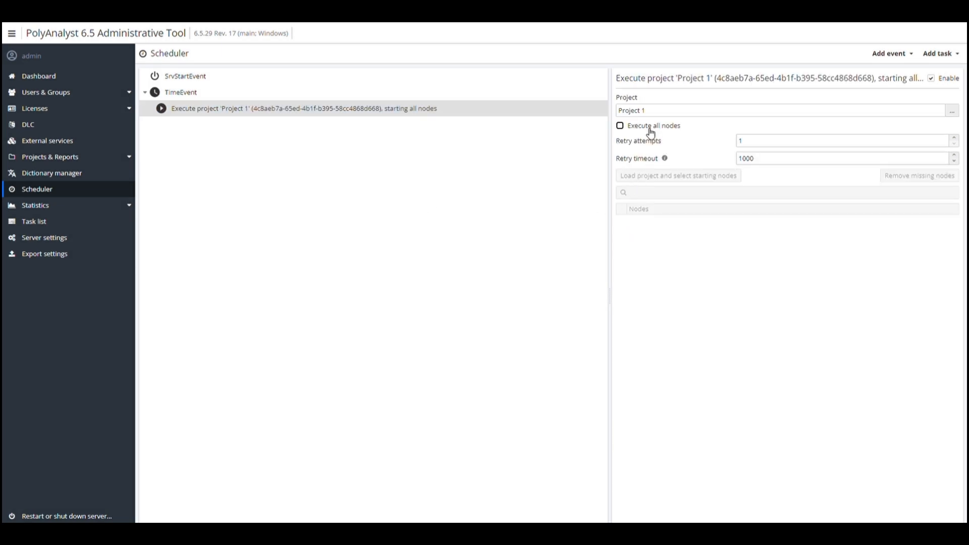
left_click(656, 177)
left_click(621, 229)
left_click(622, 335)
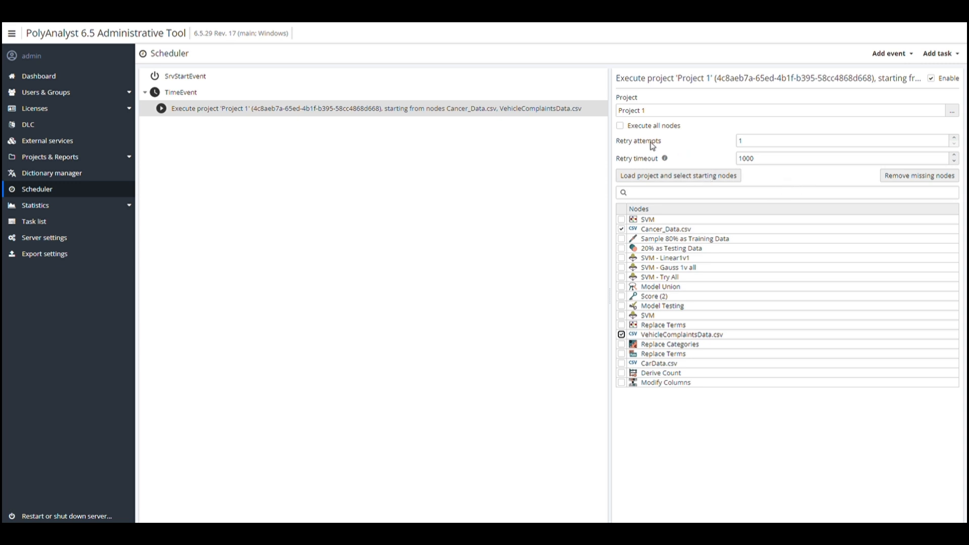
left_click(746, 143)
type("3")
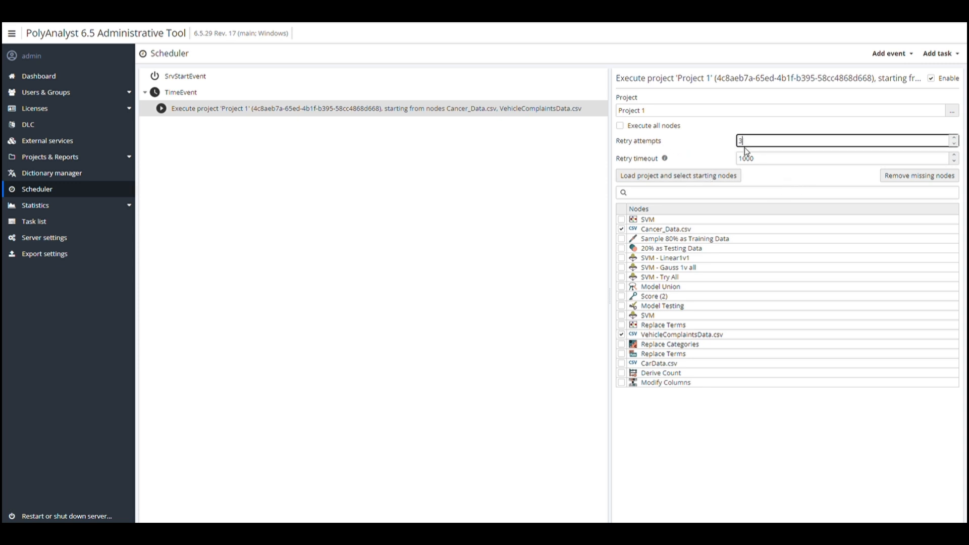
mouse_move(669, 166)
left_click(491, 142)
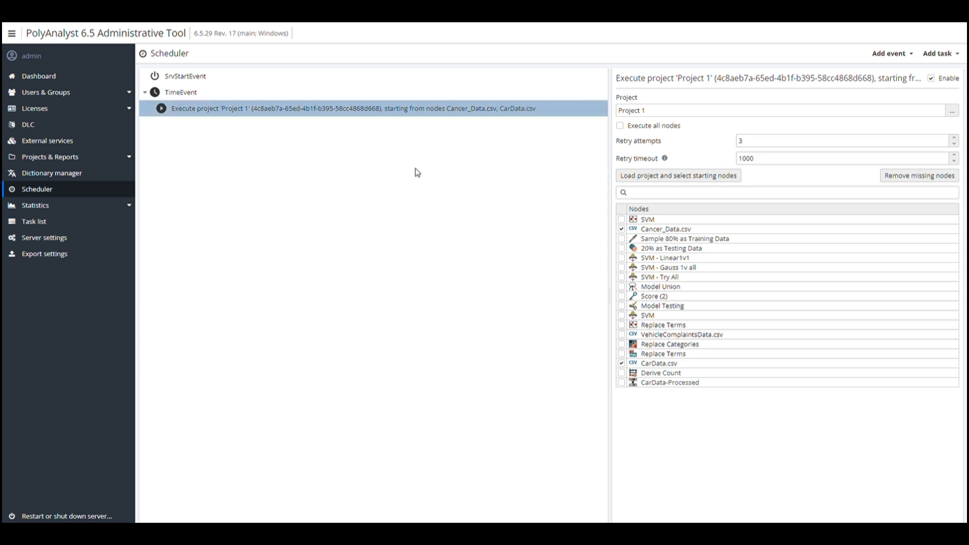
Add a project trigger under TimeEvent that watches Project 1
left_click(167, 94)
right_click(174, 93)
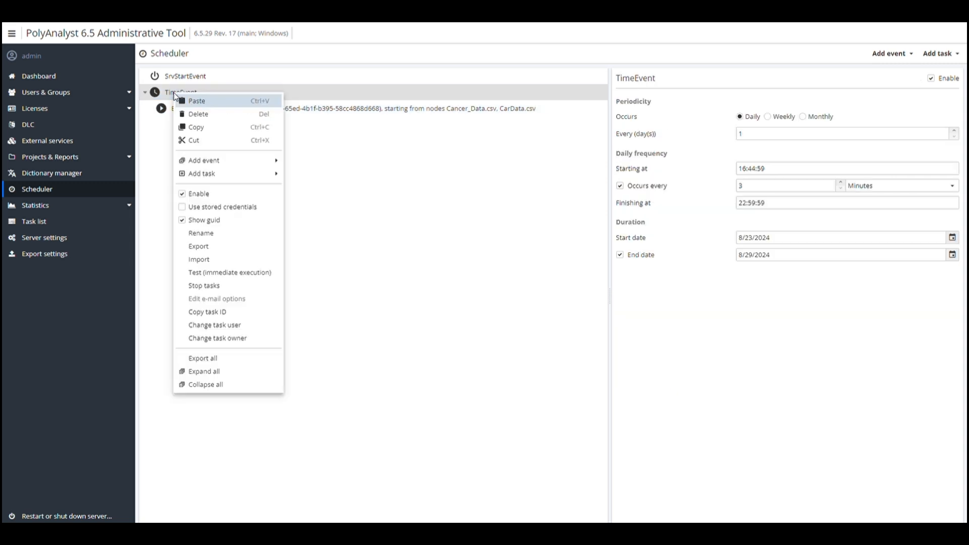
mouse_move(238, 178)
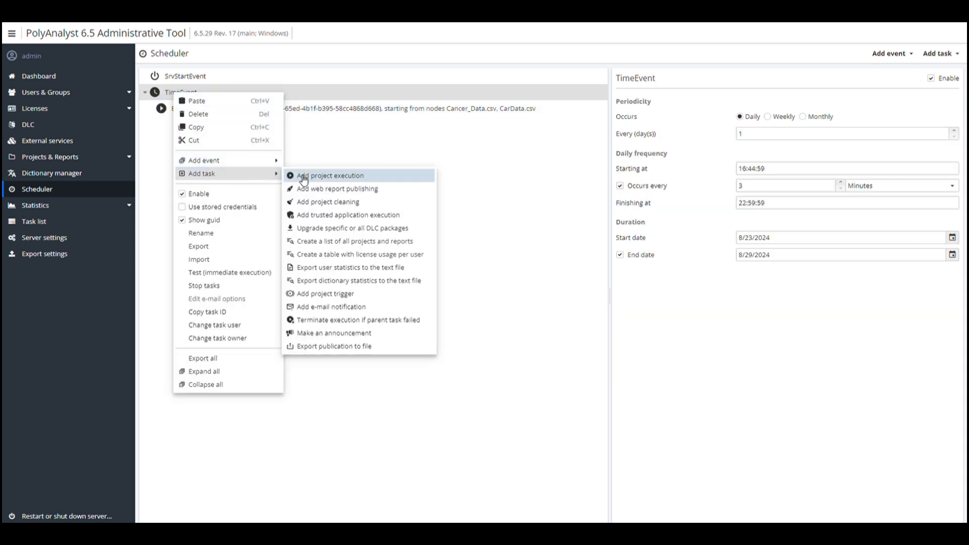
left_click(366, 297)
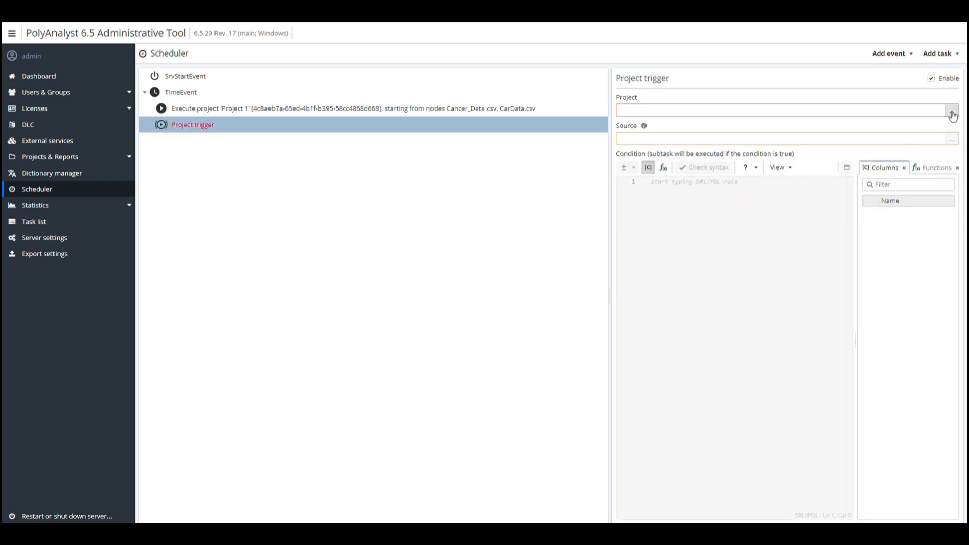
left_click(951, 111)
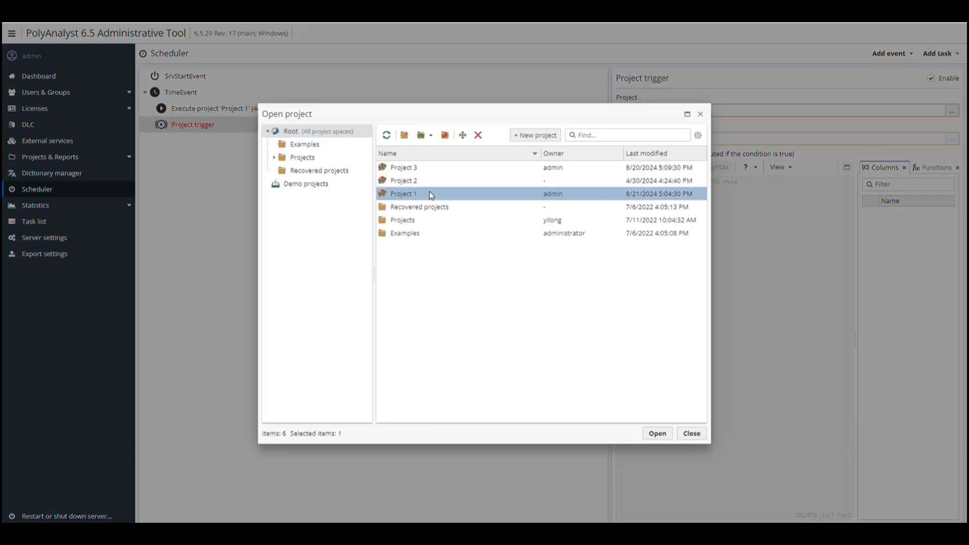
double_click(431, 195)
Set the trigger source to CarData-Processed with condition [Count] > 10000
left_click(952, 139)
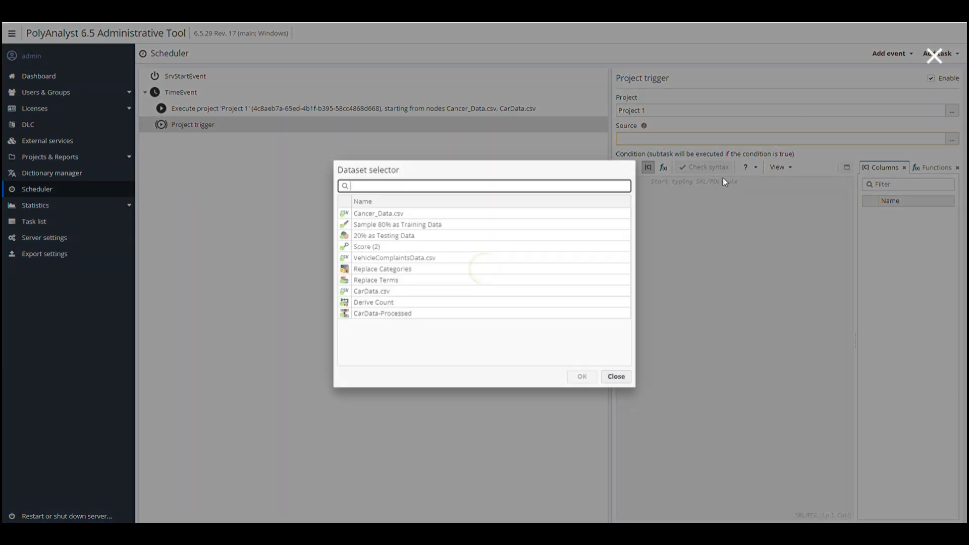
left_click(405, 316)
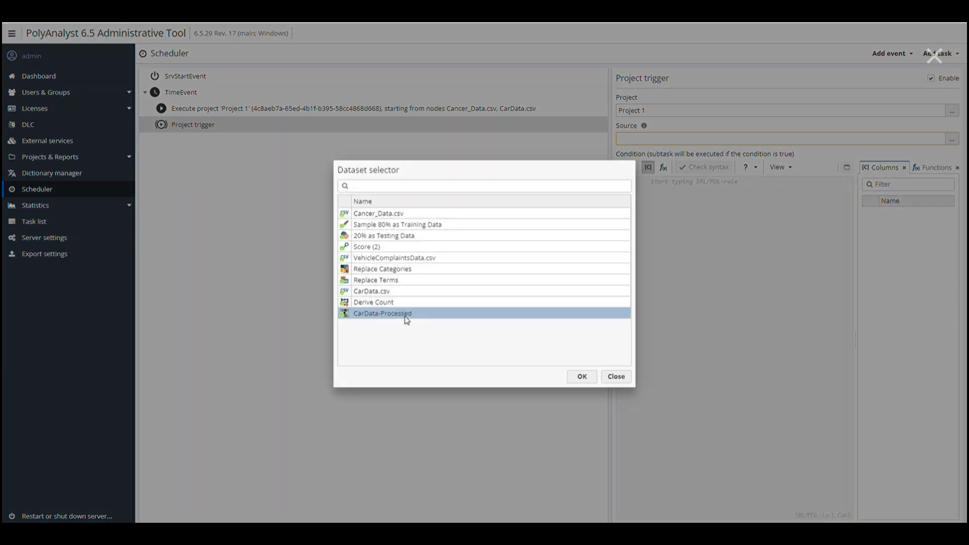
double_click(406, 316)
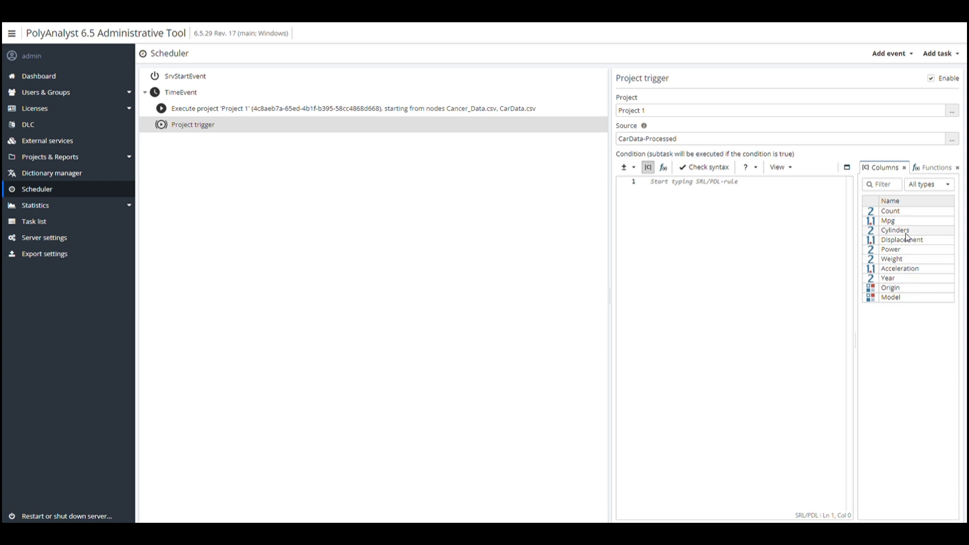
left_click(765, 231)
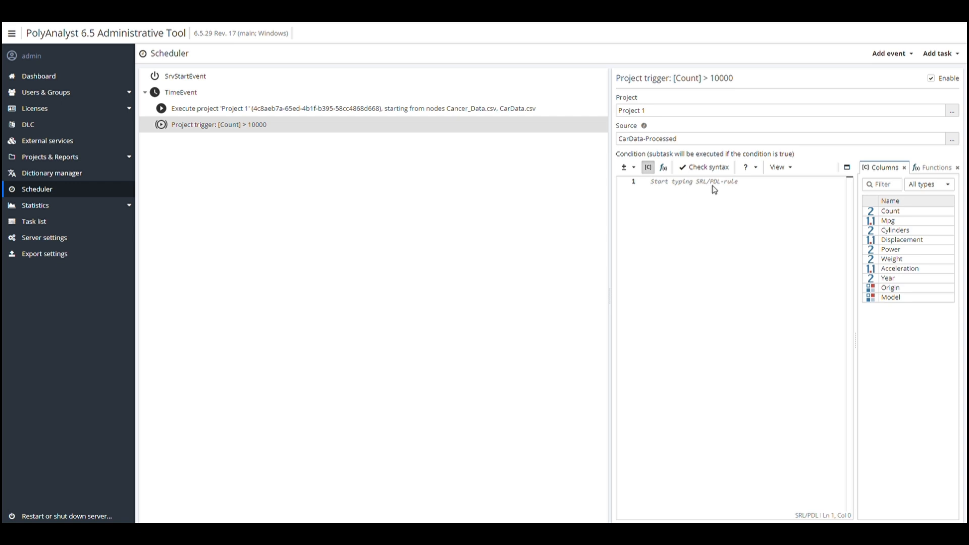
type("[c")
key("Return")
type("> 10000")
Add a web report publishing task for Report 1 under the project trigger
right_click(253, 129)
mouse_move(340, 208)
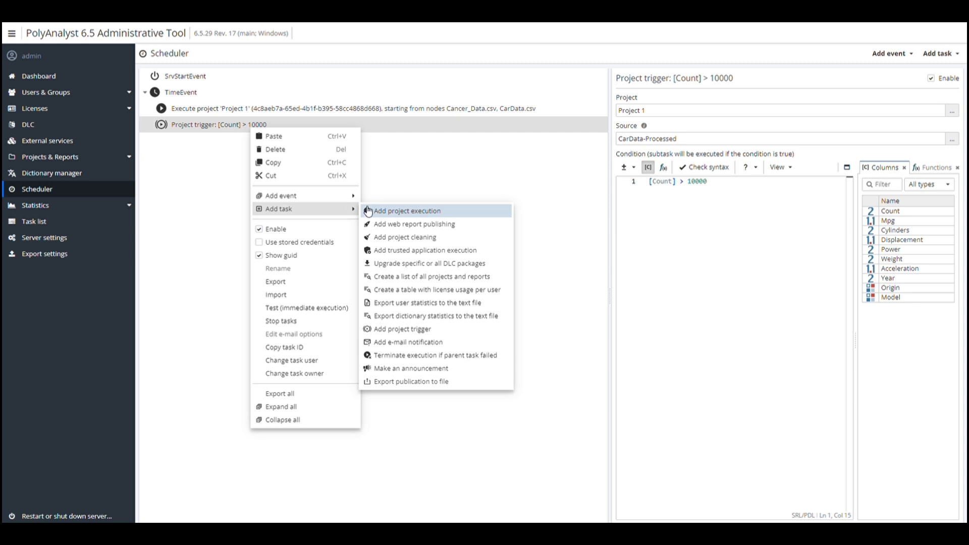
left_click(392, 221)
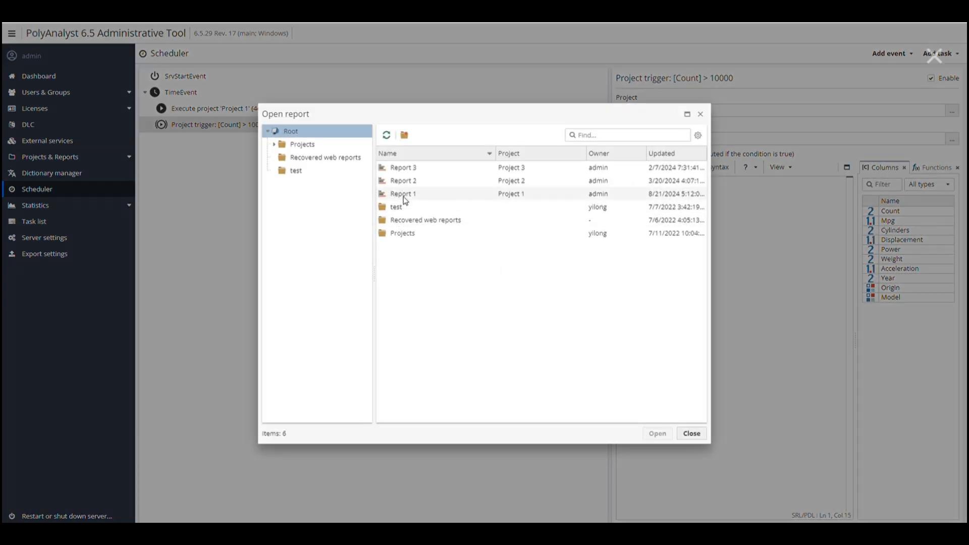
double_click(404, 195)
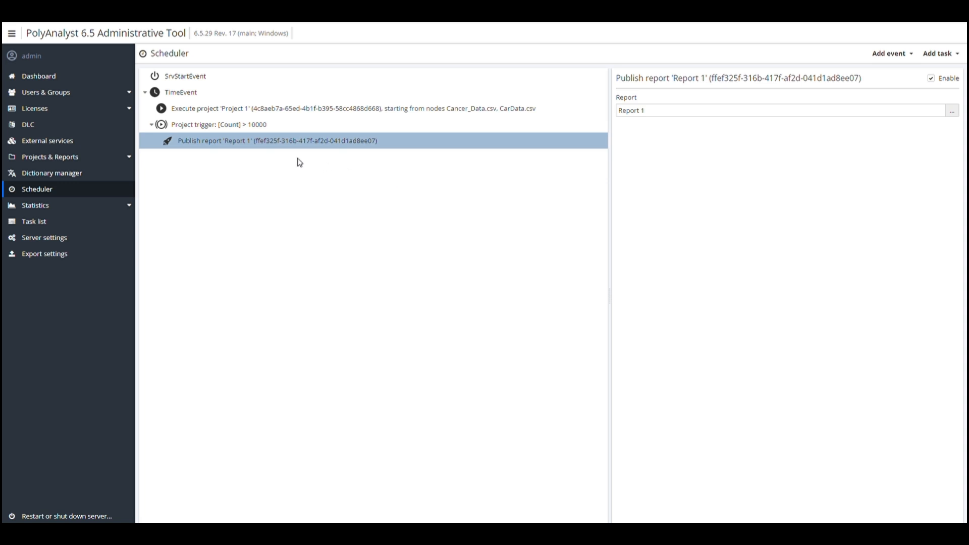
Add an e-mail notification whose subject uses the project name macro
left_click(250, 125)
right_click(247, 129)
mouse_move(306, 214)
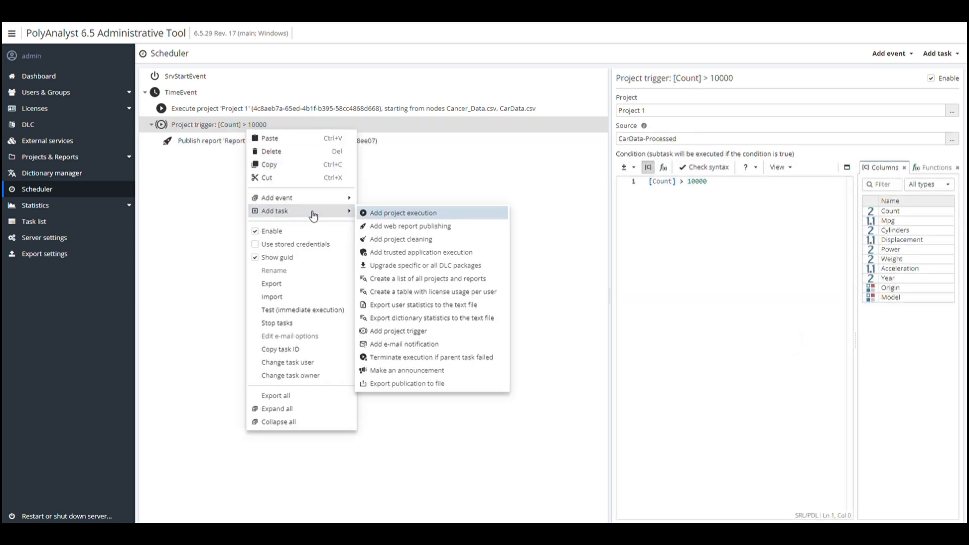
left_click(440, 346)
left_click_drag(703, 146, 630, 143)
key("BackSpace")
left_click(685, 128)
left_click(696, 174)
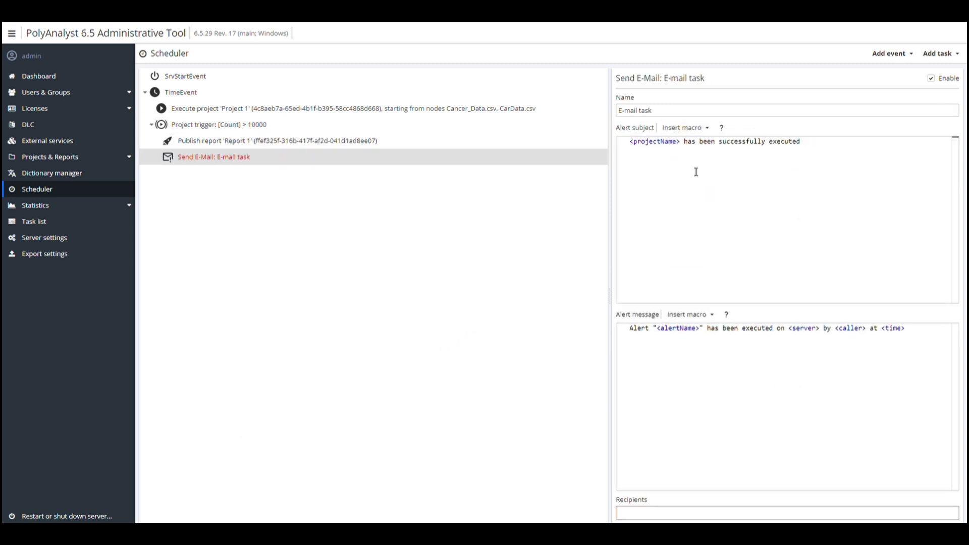
Put the project name macro in the e-mail message and add one recipient address
left_click_drag(709, 330, 630, 330)
key("BackSpace")
left_click(690, 315)
left_click(688, 355)
left_click(692, 508)
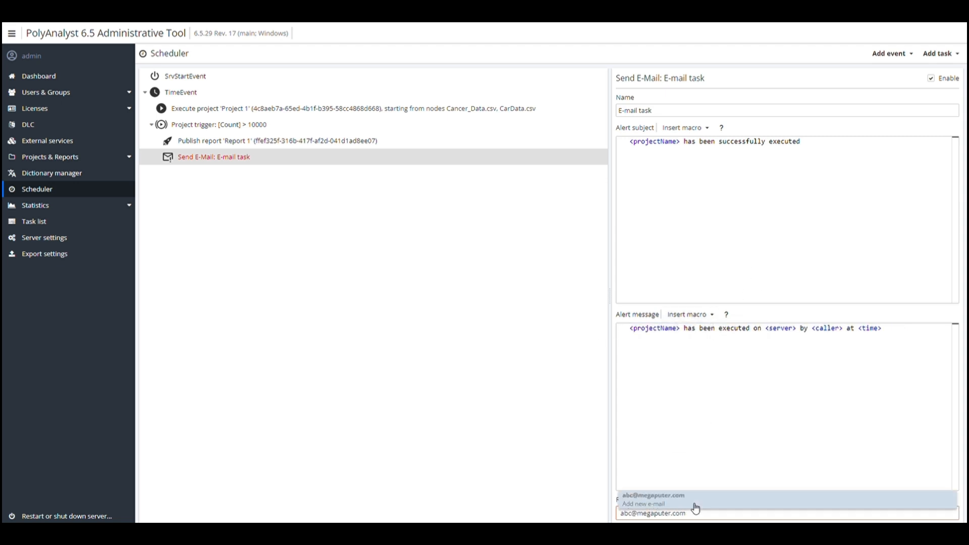
key("Return")
left_click(406, 260)
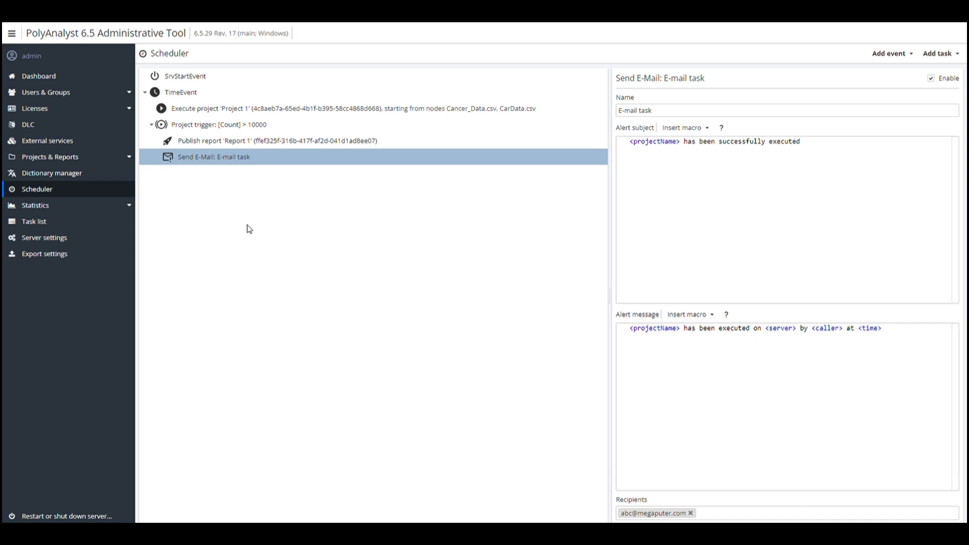
Add a second time-based event, TimeEvent (2), to the scheduler
right_click(191, 188)
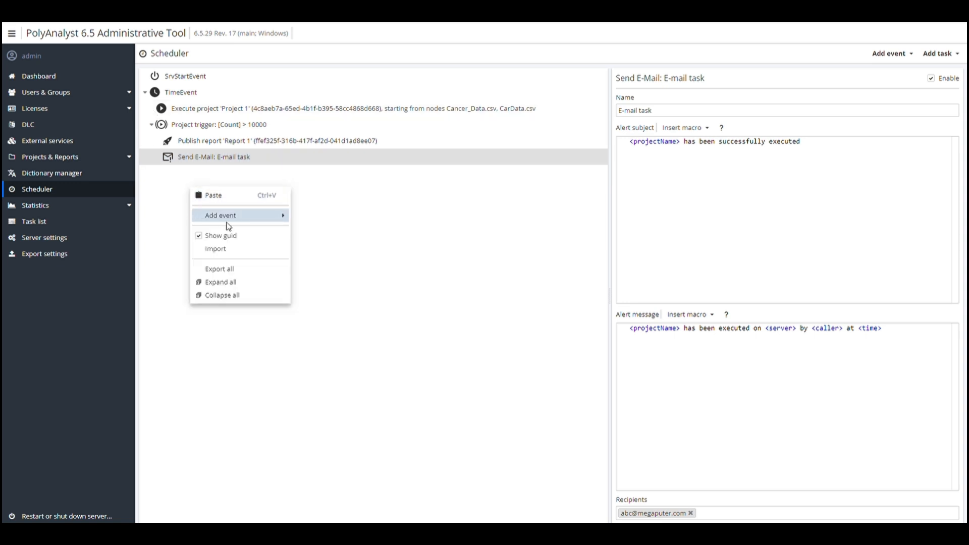
mouse_move(236, 223)
left_click(309, 219)
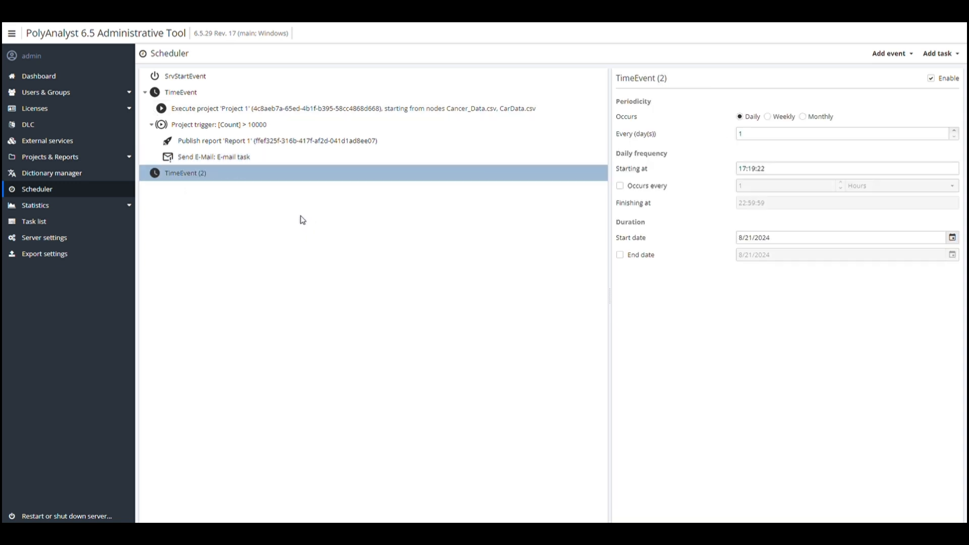
Review the Execute project, Project trigger and Report 1 publishing settings
left_click(181, 113)
left_click(210, 128)
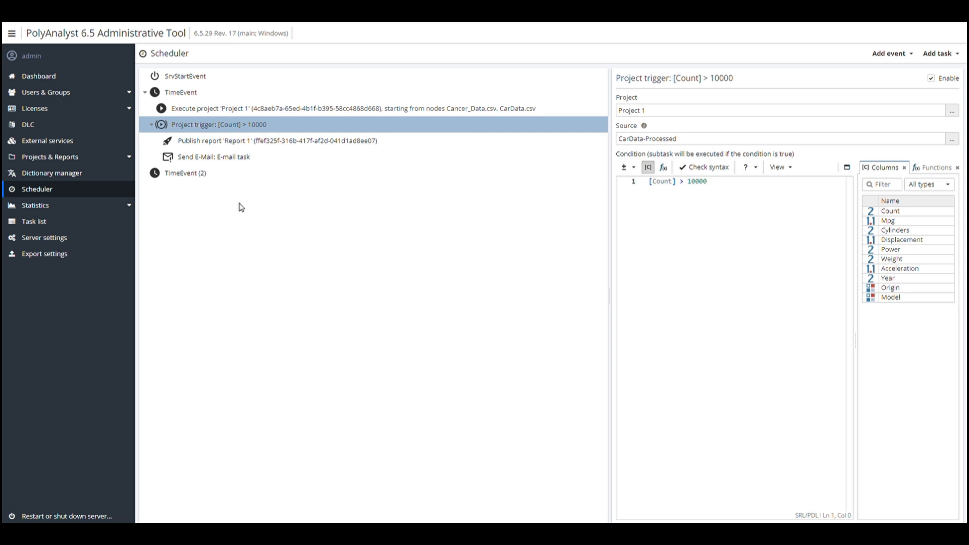
left_click(214, 142)
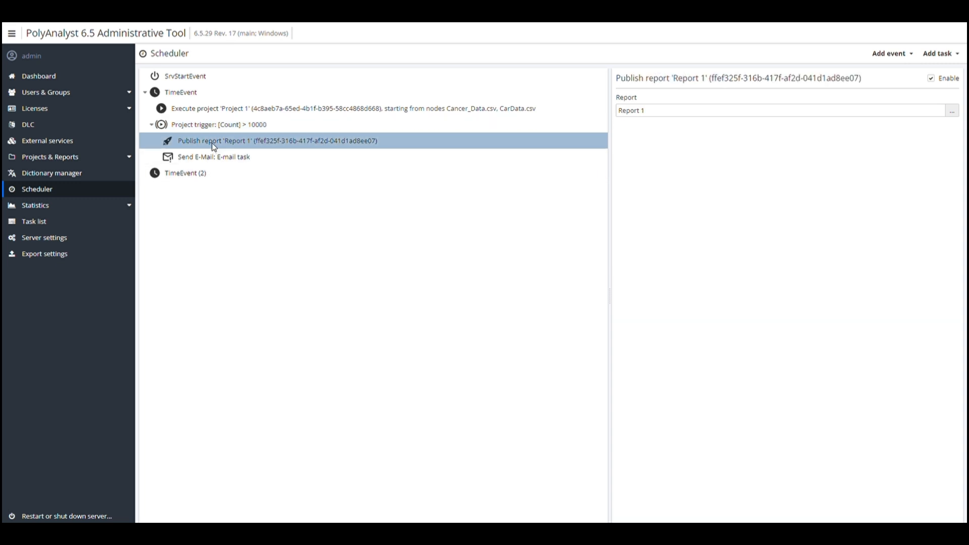
left_click(312, 126)
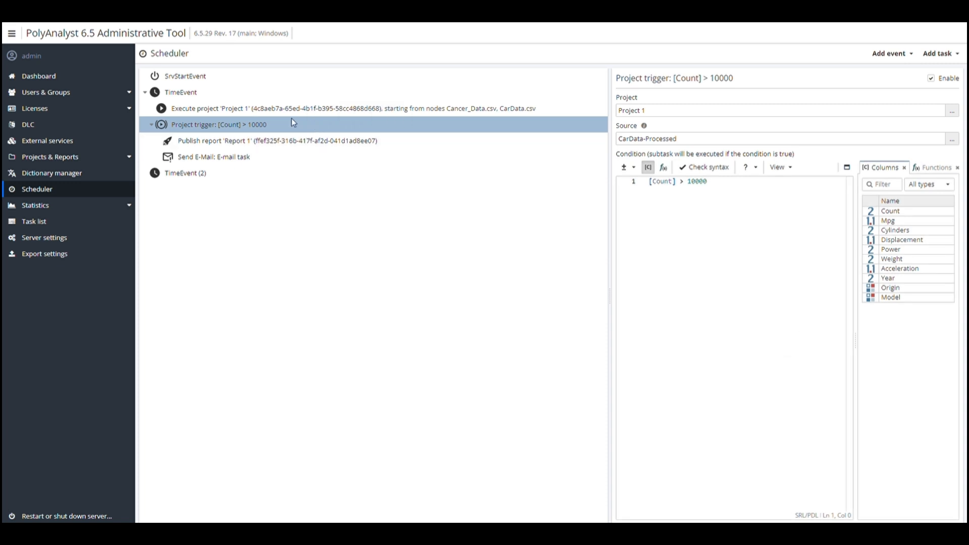
left_click(214, 111)
left_click(211, 121)
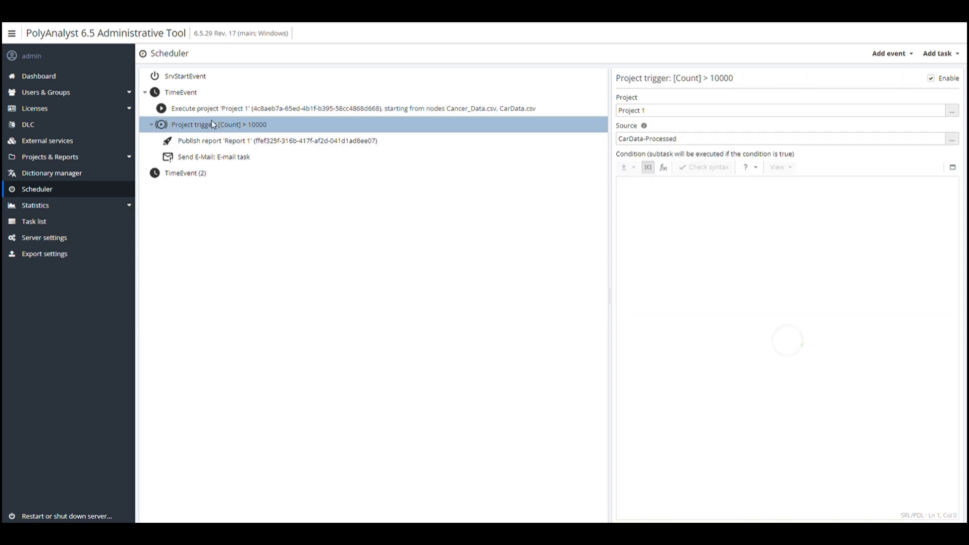
left_click(213, 108)
left_click(220, 129)
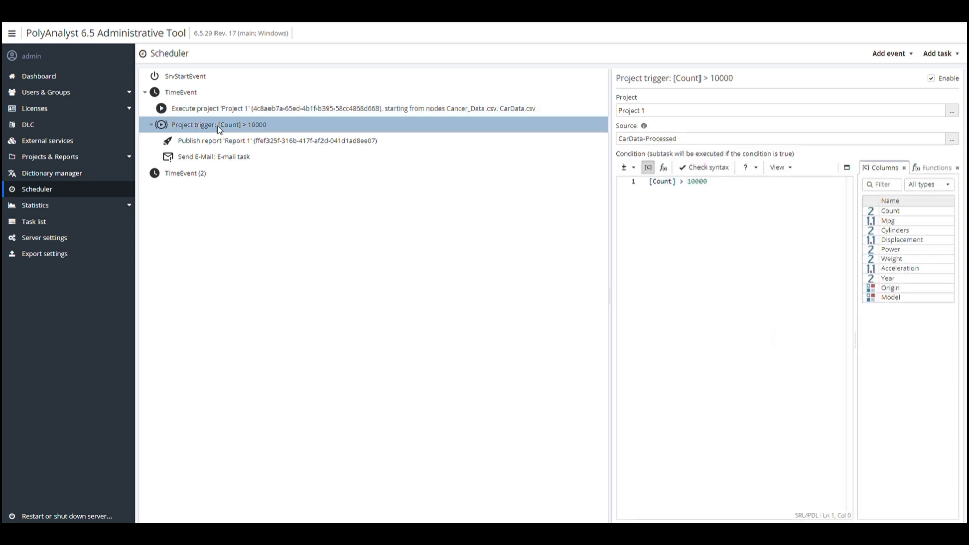